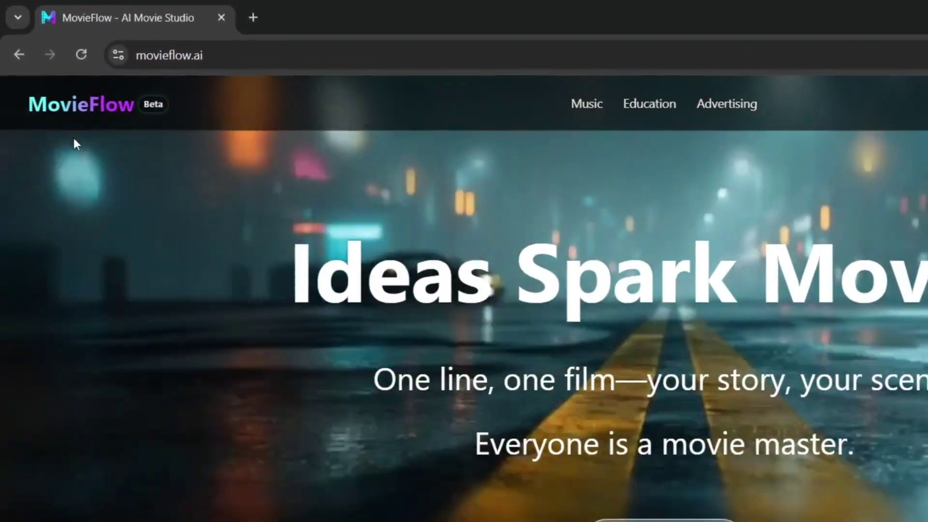
Step: Scroll the home page past the image-to-movie demo videos to the Music carousel
left_click(222, 56)
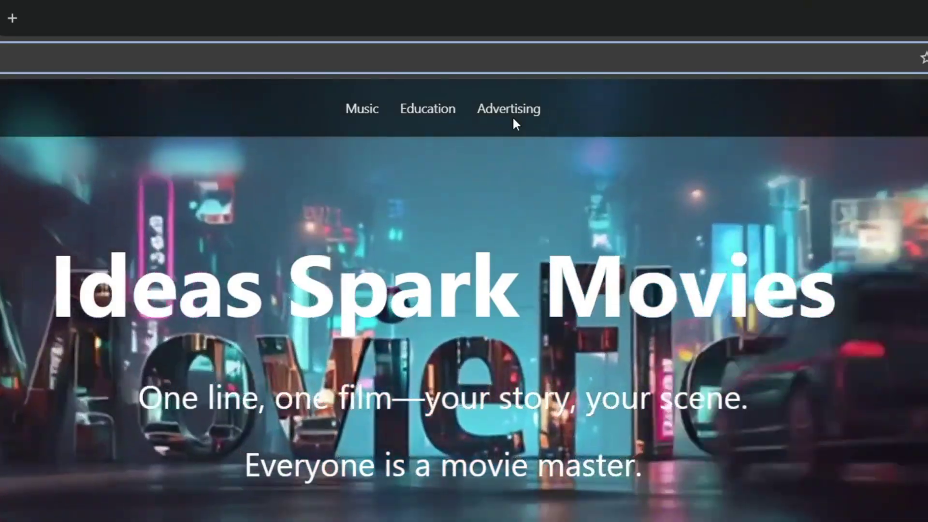
scroll(681, 331, "down", 5)
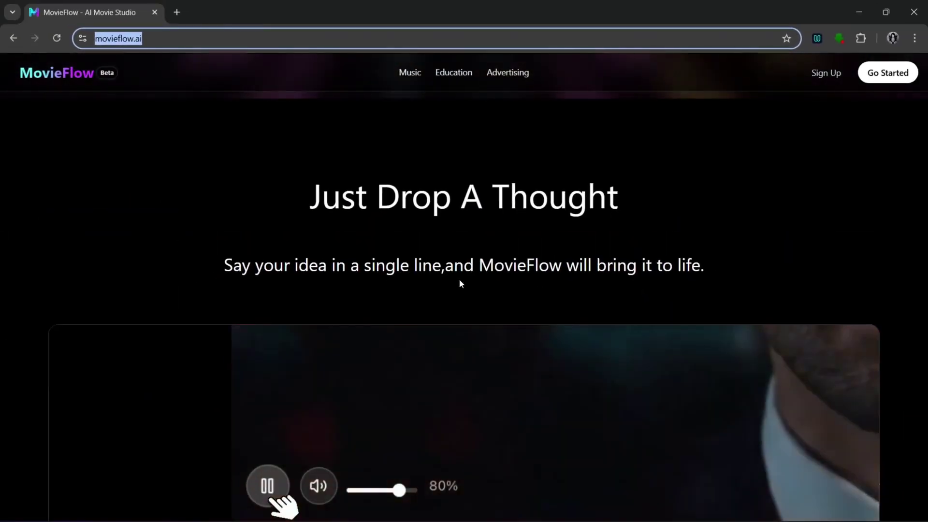
scroll(613, 249, "down", 2)
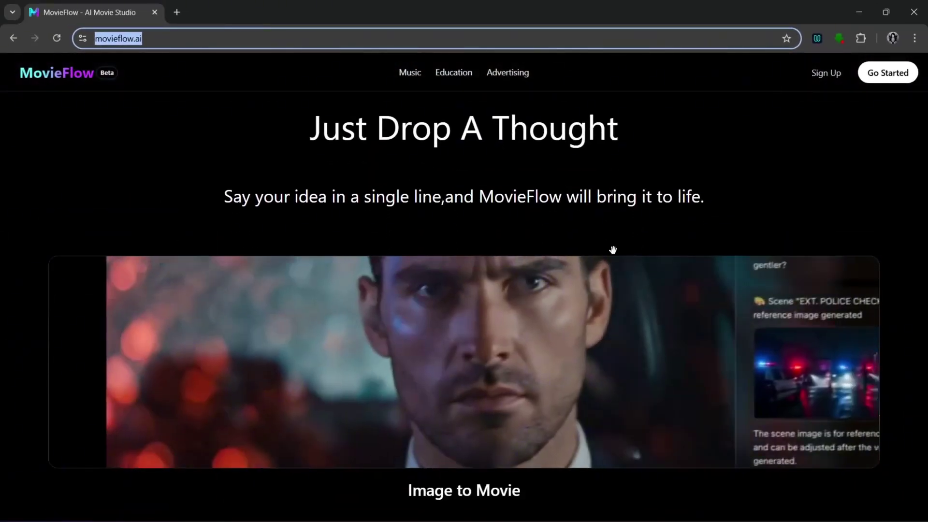
scroll(613, 249, "down", 1)
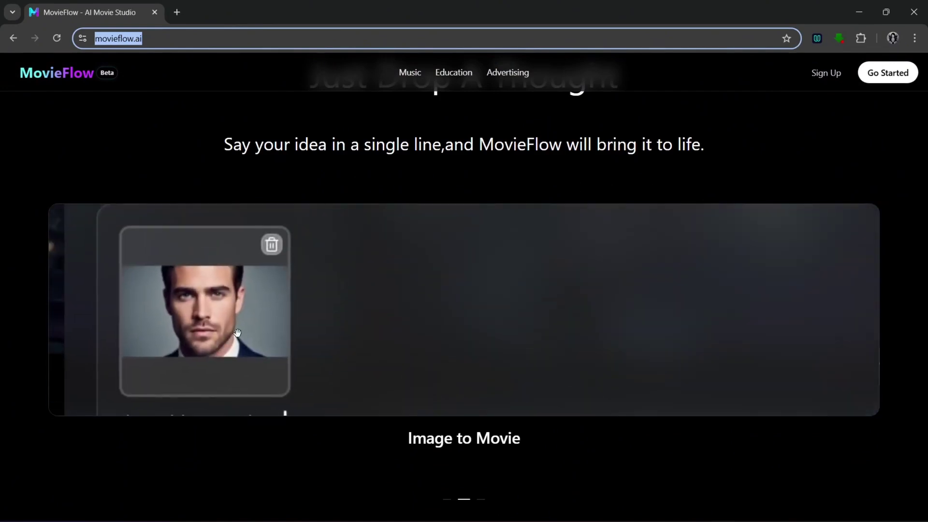
left_click(549, 294)
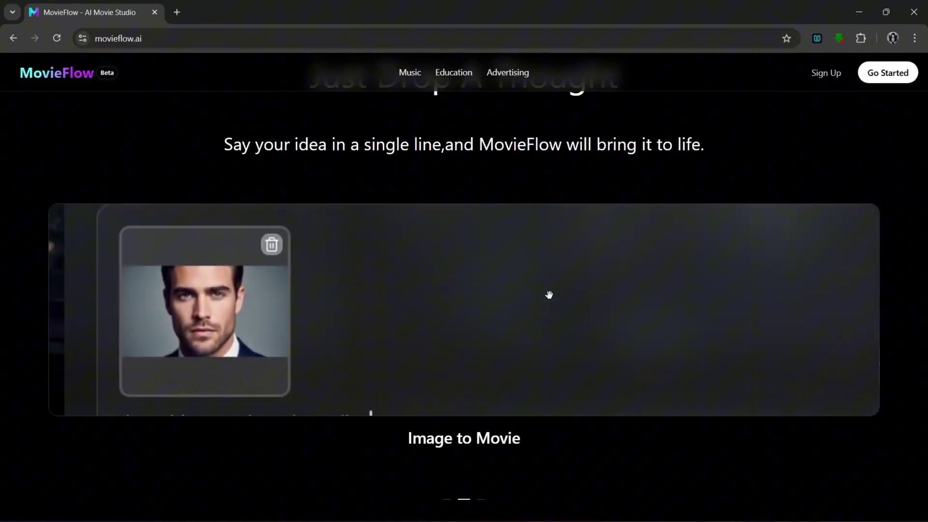
scroll(581, 310, "down", 10)
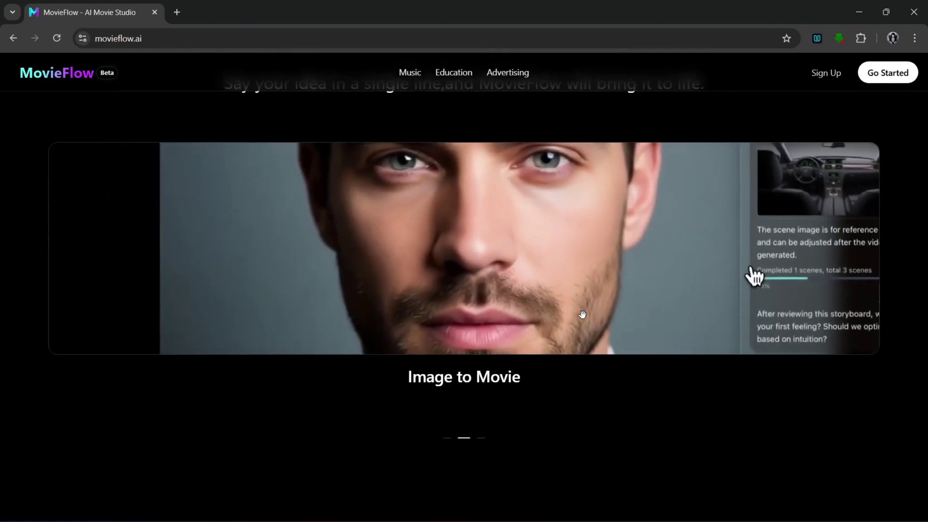
scroll(584, 312, "down", 6)
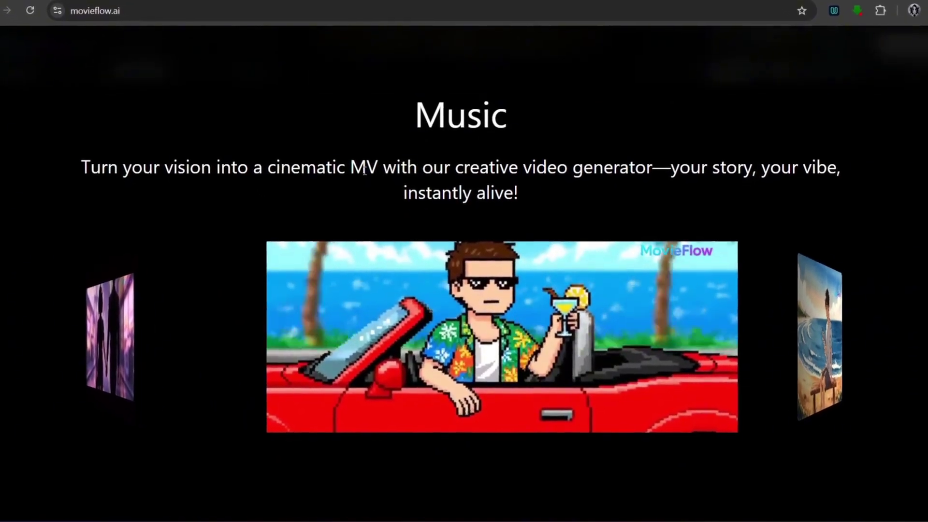
Step: Scroll through the Advertising and Create Your Way agent cards, then back up to Ideas Spark Movies
double_click(366, 172)
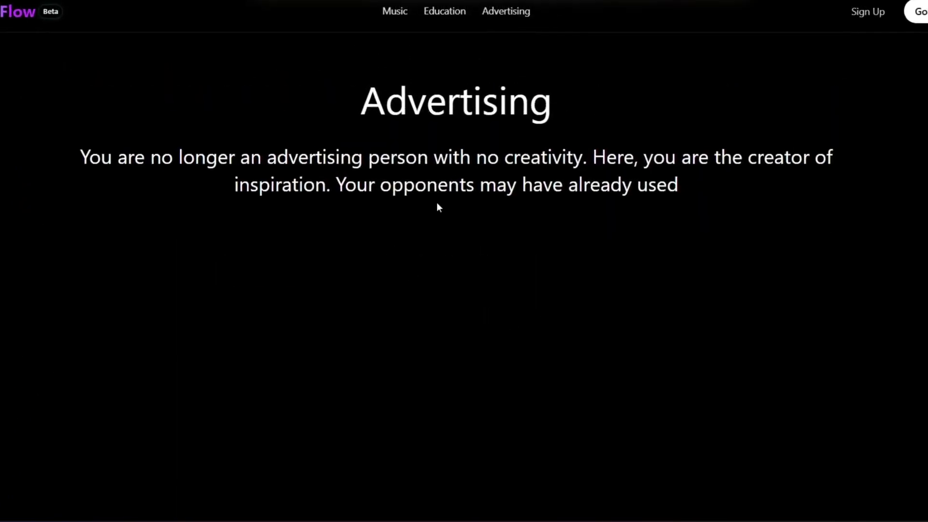
scroll(437, 202, "down", 6)
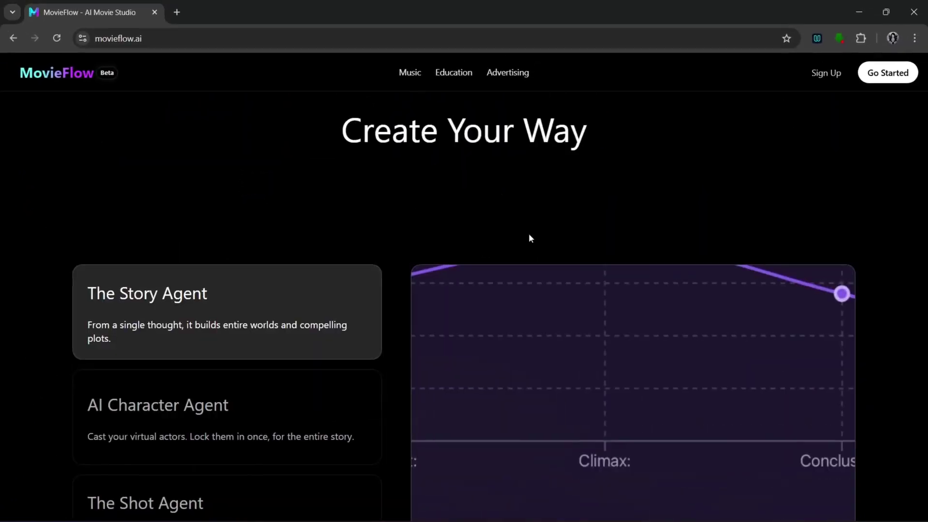
scroll(530, 236, "down", 2)
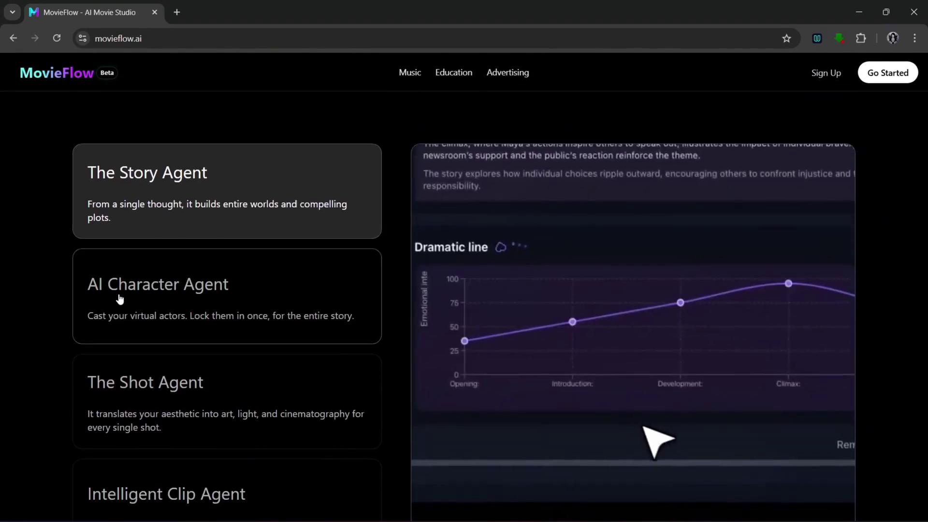
scroll(188, 412, "down", 1)
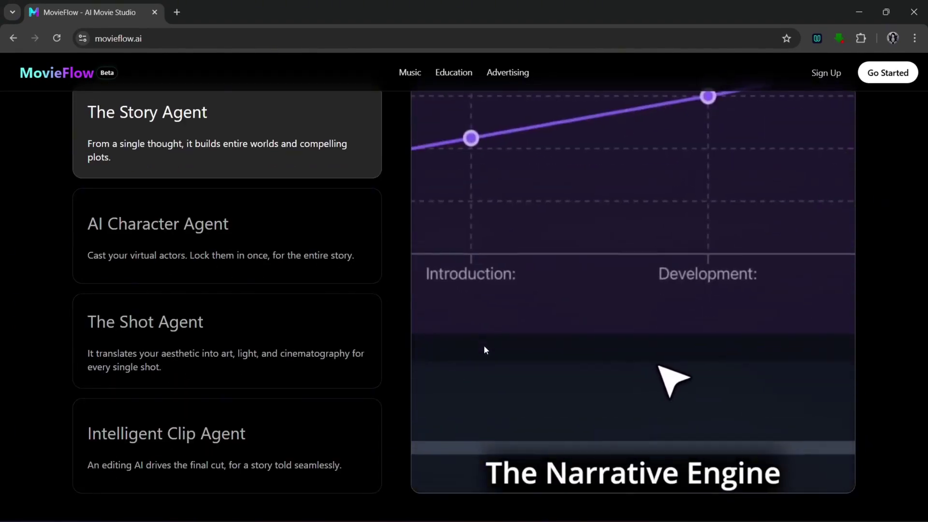
scroll(522, 323, "down", 7)
scroll(526, 320, "up", 20)
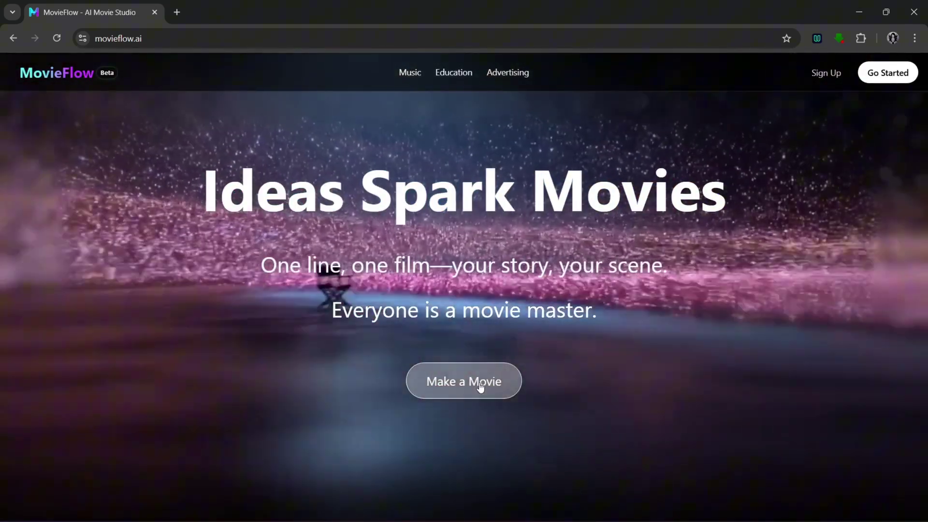
Step: Open the Make a Movie studio and expand the left sidebar with the portfolio
left_click(480, 384)
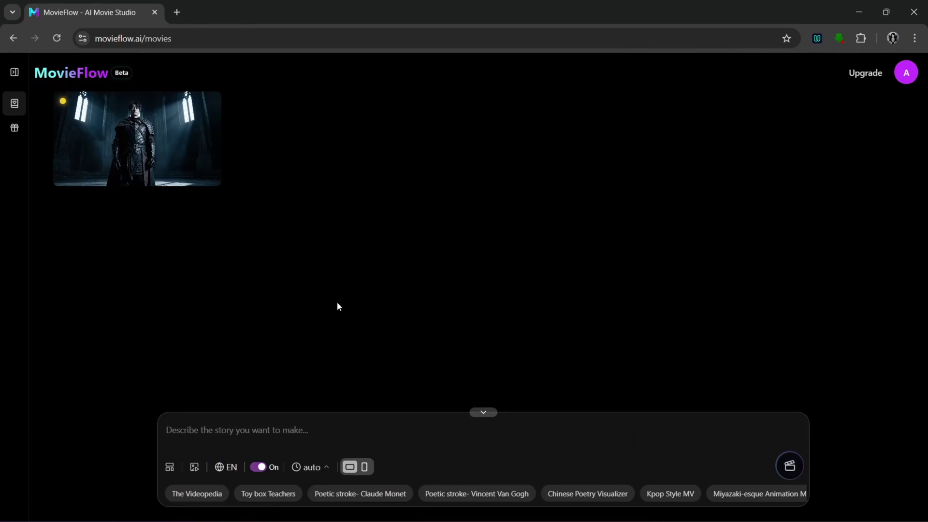
left_click(14, 72)
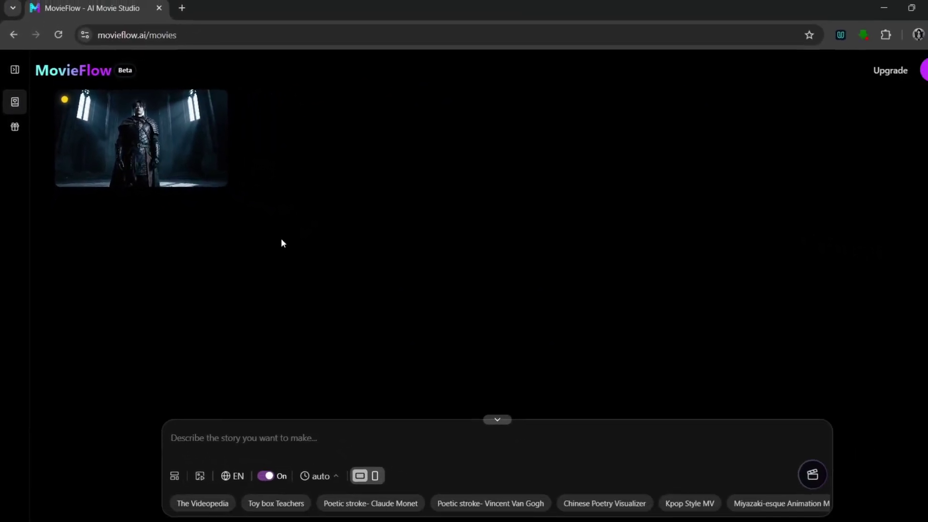
left_click(175, 476)
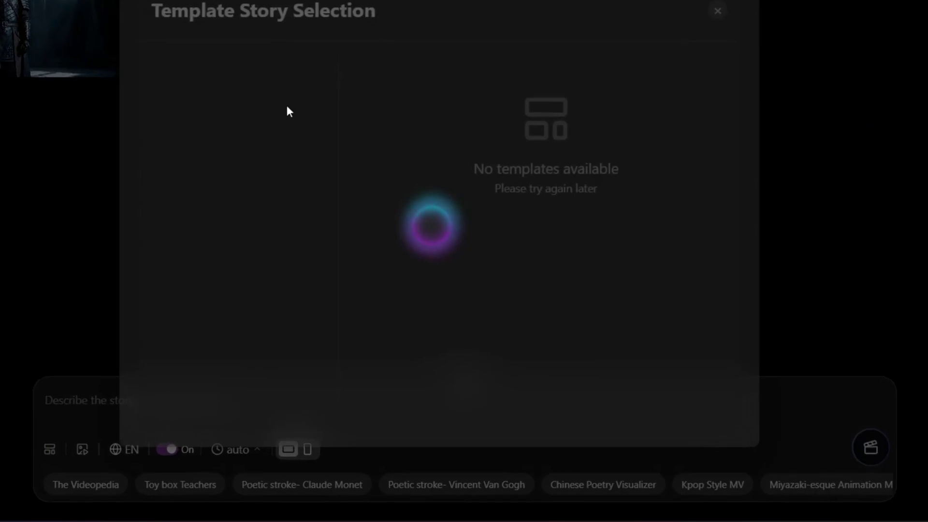
scroll(312, 320, "down", 10)
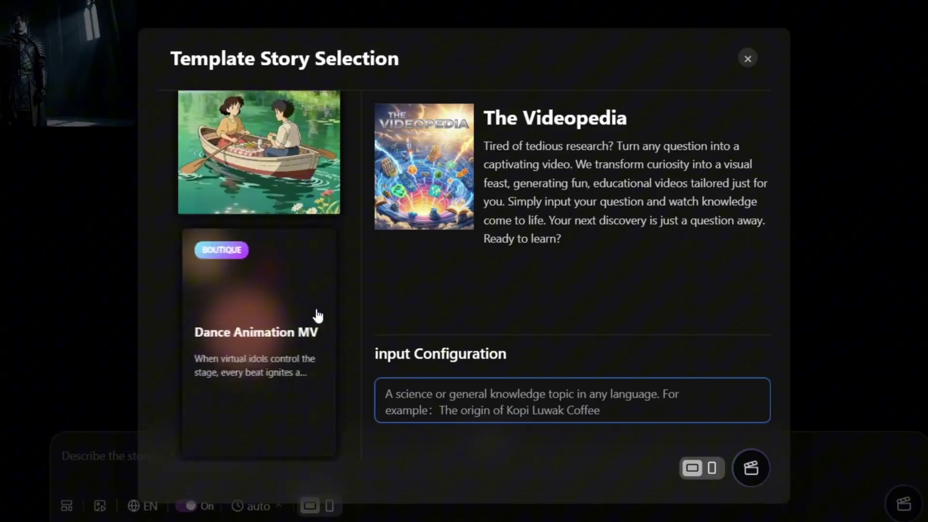
scroll(319, 319, "down", 15)
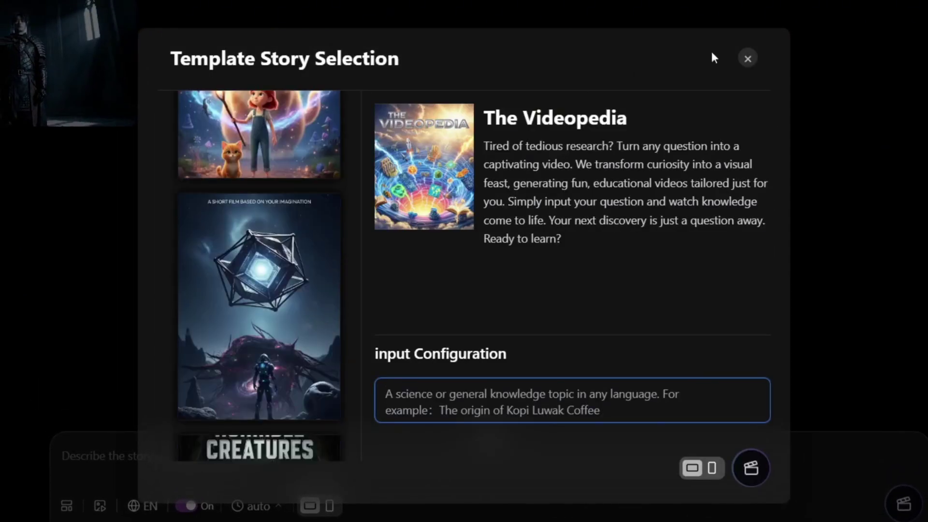
scroll(304, 243, "down", 8)
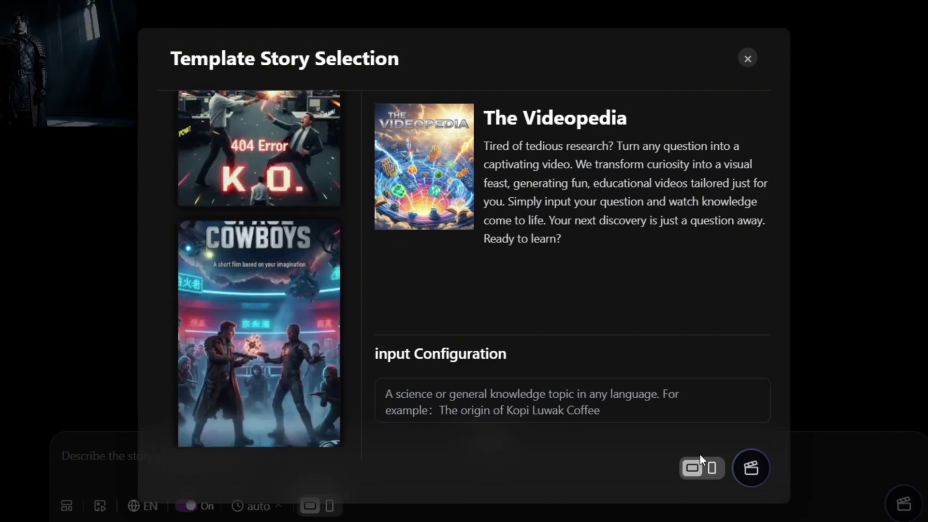
key("Escape")
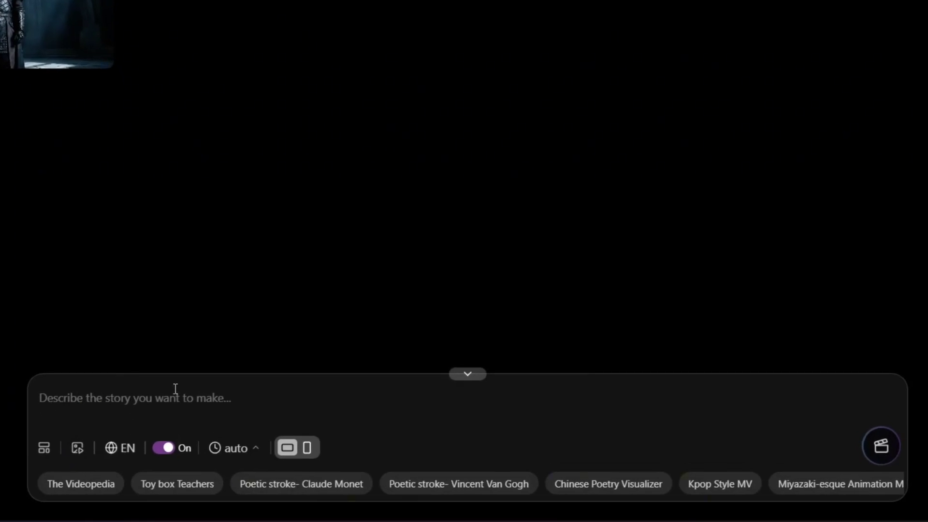
left_click(119, 450)
left_click(329, 142)
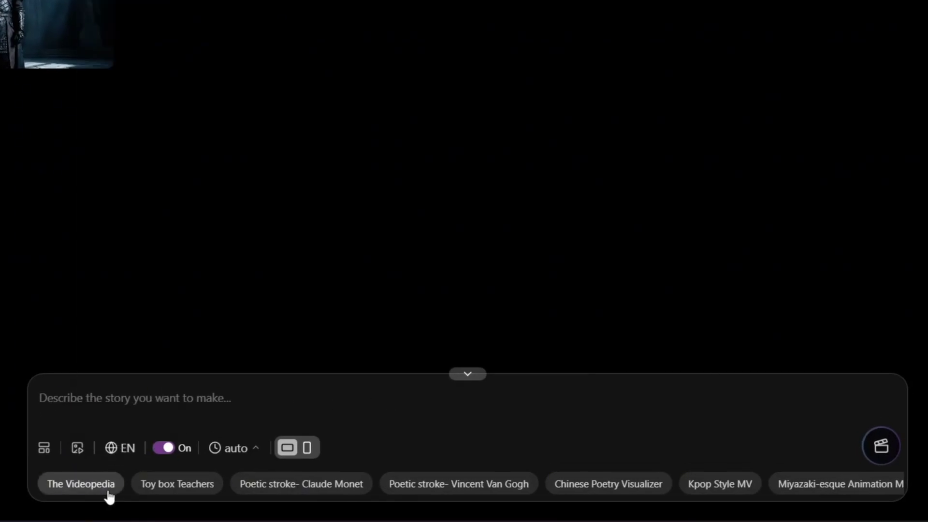
left_click(78, 448)
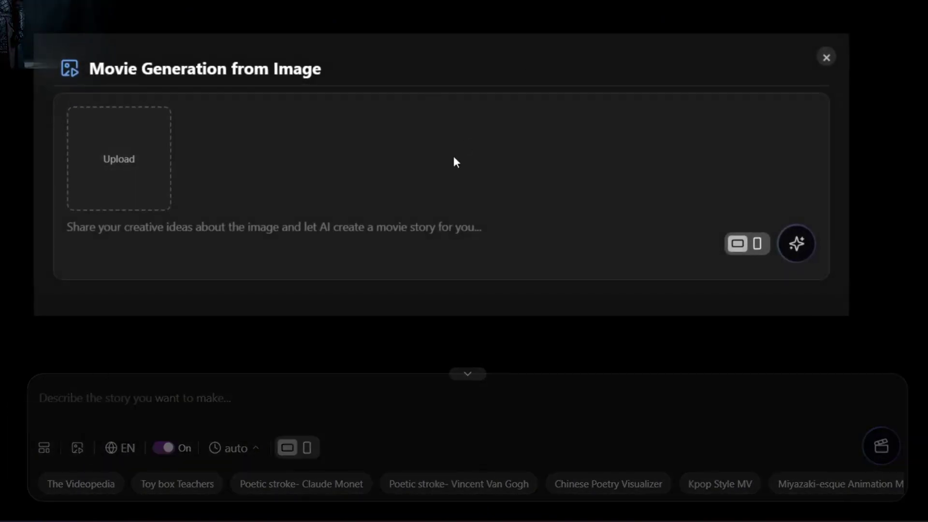
left_click(826, 58)
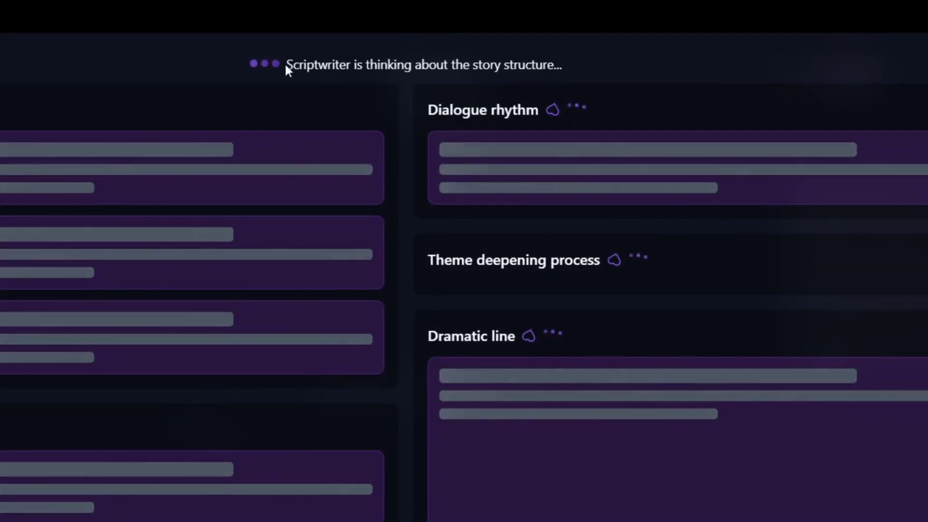
Step: Scroll through the Left Behind story structure as the Scriptwriter writes it
left_click_drag(285, 64, 564, 64)
left_click(368, 69)
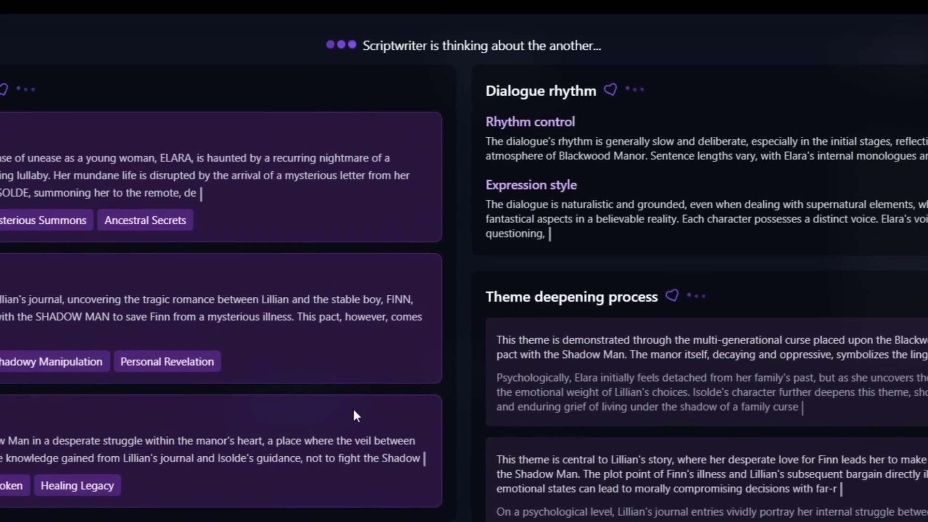
scroll(381, 321, "down", 5)
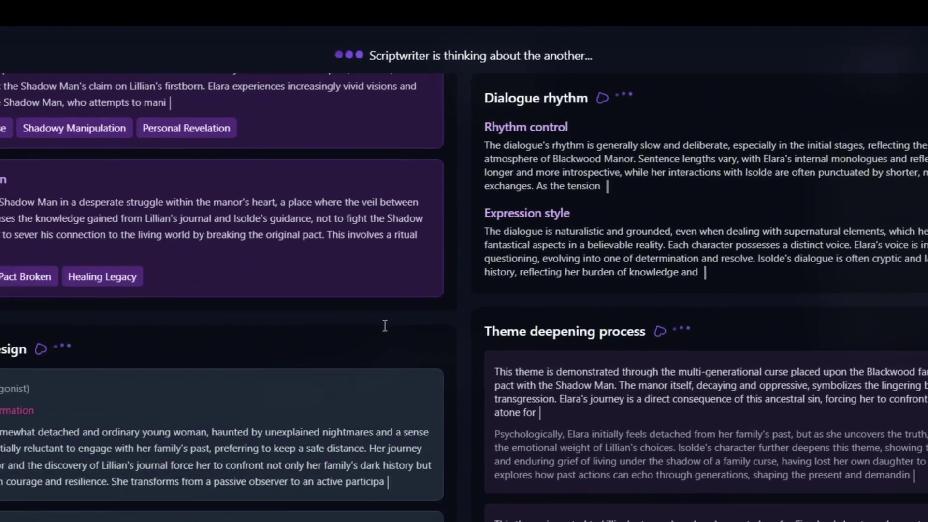
scroll(385, 326, "down", 5)
scroll(374, 314, "up", 10)
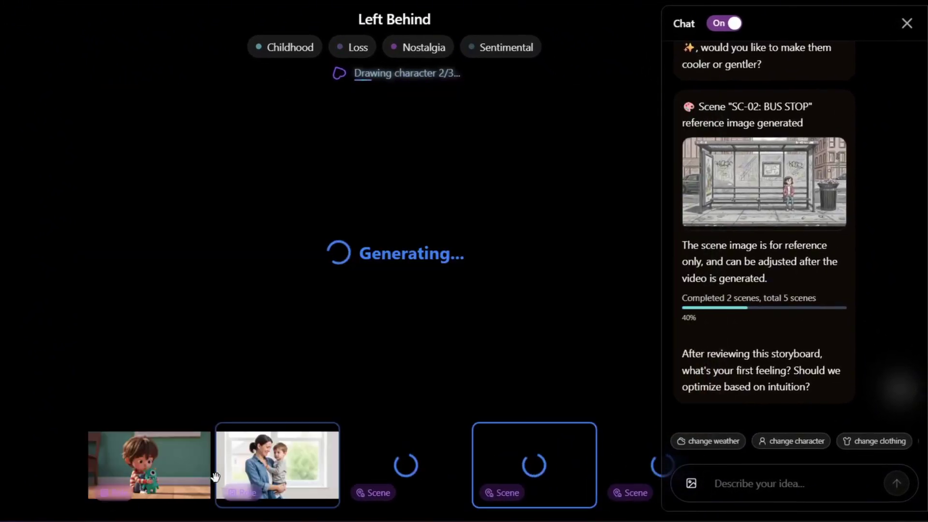
Step: View Leo's character image while the scenes render into a rough cut
left_click(206, 465)
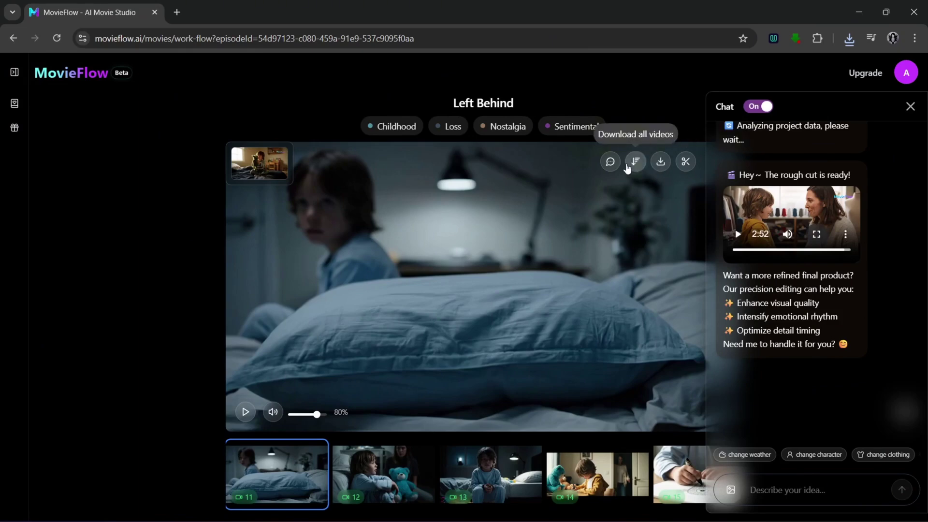
Step: Scroll the clip strip to clip 18, showing the boy drawing beside his mother
scroll(534, 440, "down", 7)
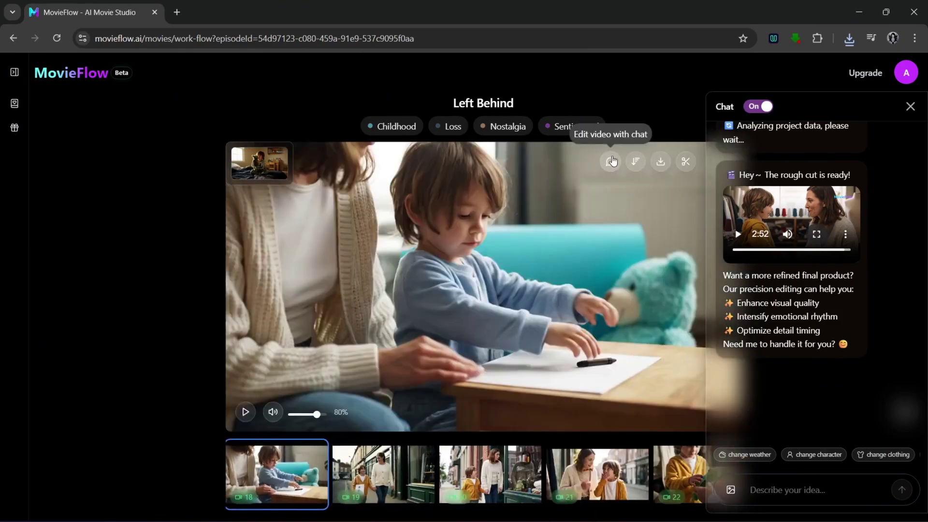
scroll(491, 474, "up", 7)
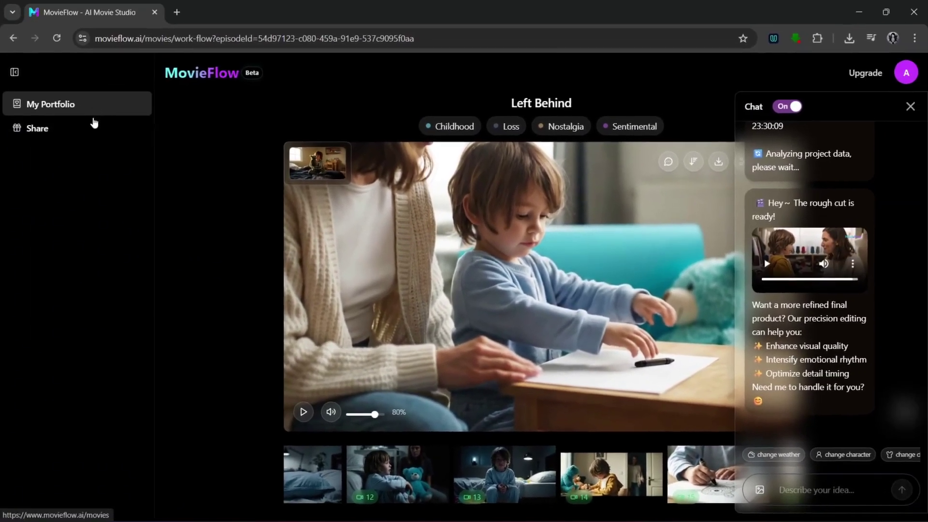
Step: From My Portfolio, upload the woman-and-dog photo, add 'and takes him home', and generate a story
left_click(56, 62)
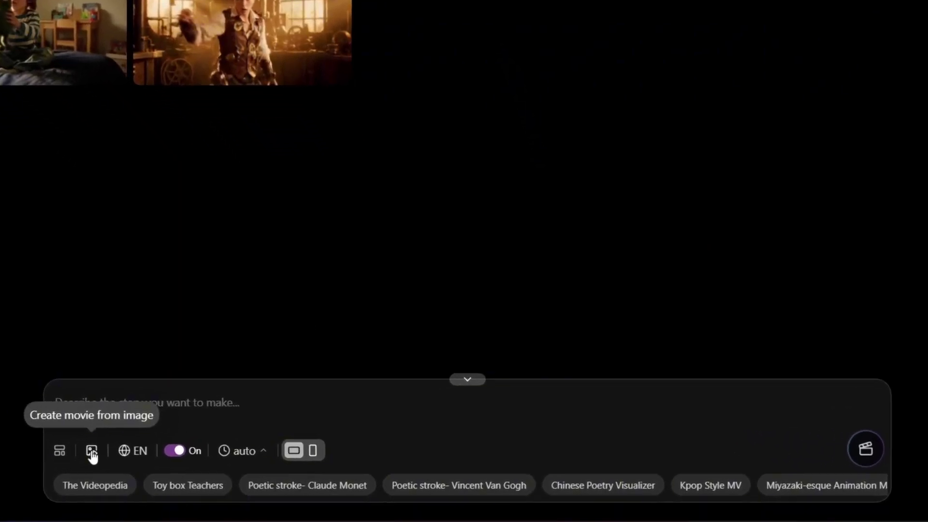
left_click(158, 463)
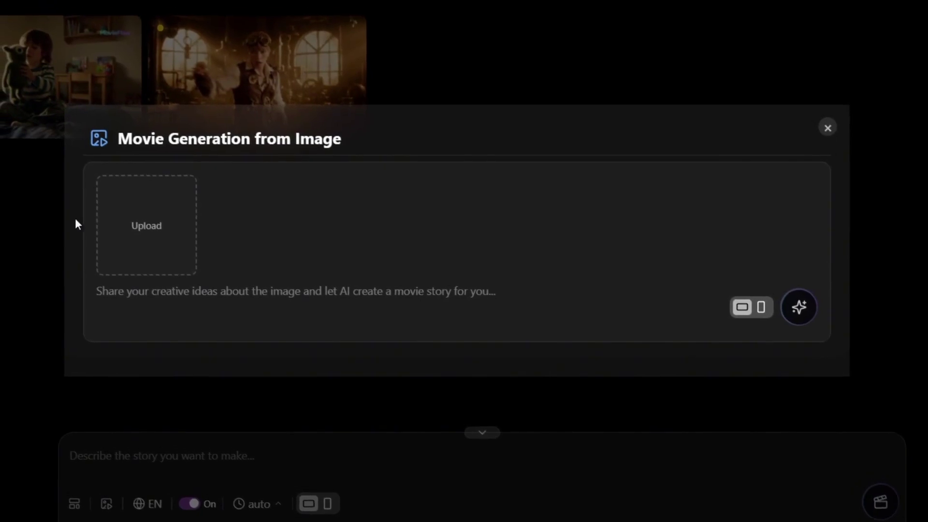
left_click(138, 215)
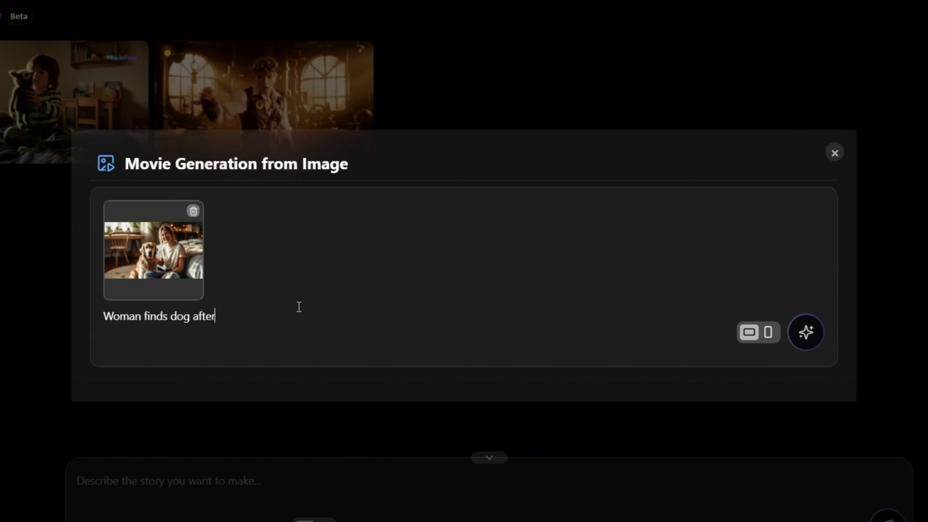
type("and takes him home")
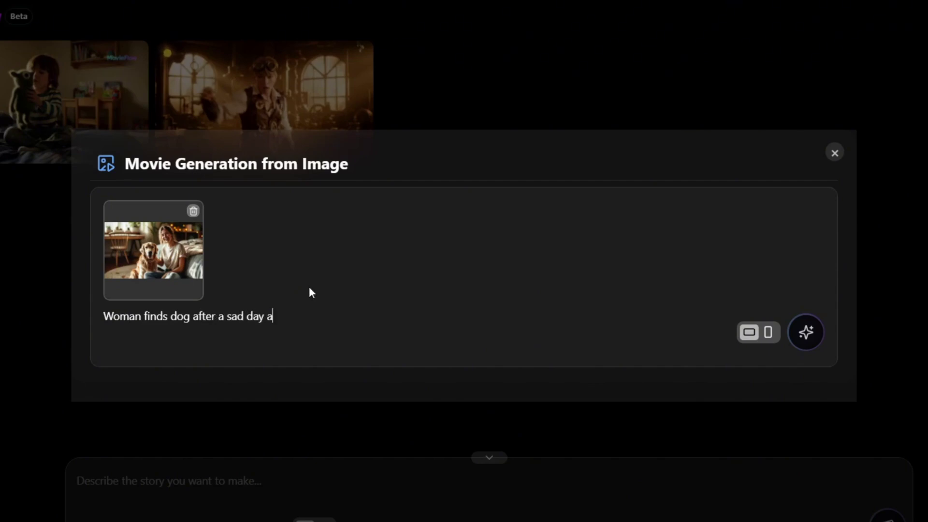
left_click(805, 332)
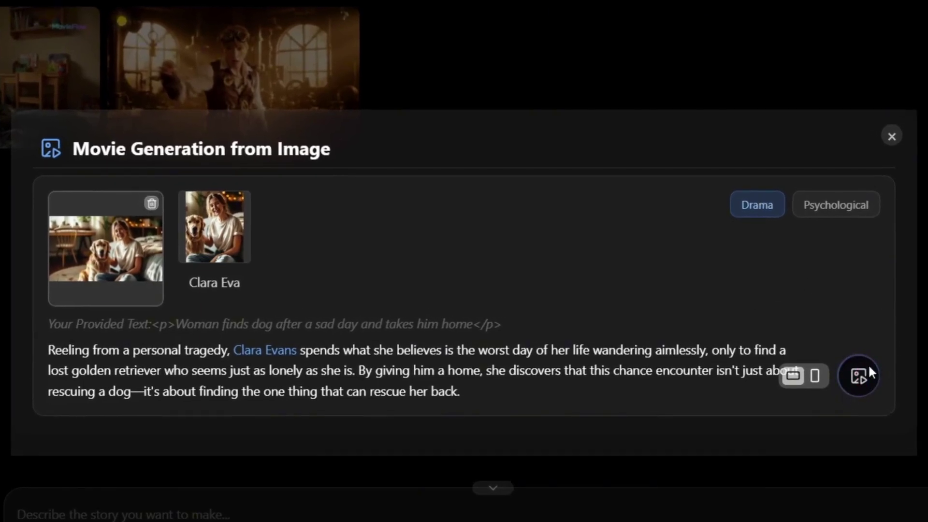
Step: Produce the movie from the dog story and play the finished 4:08 film from the start
left_click(869, 369)
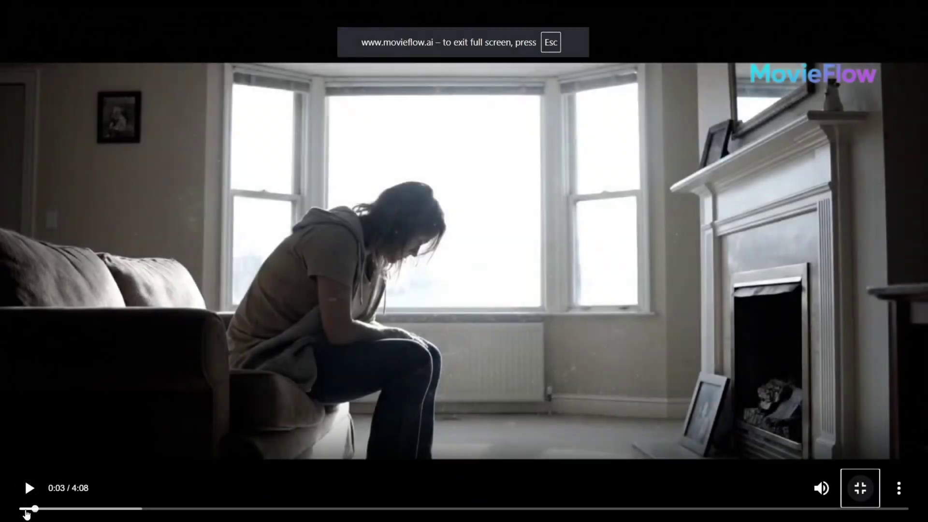
left_click(27, 510)
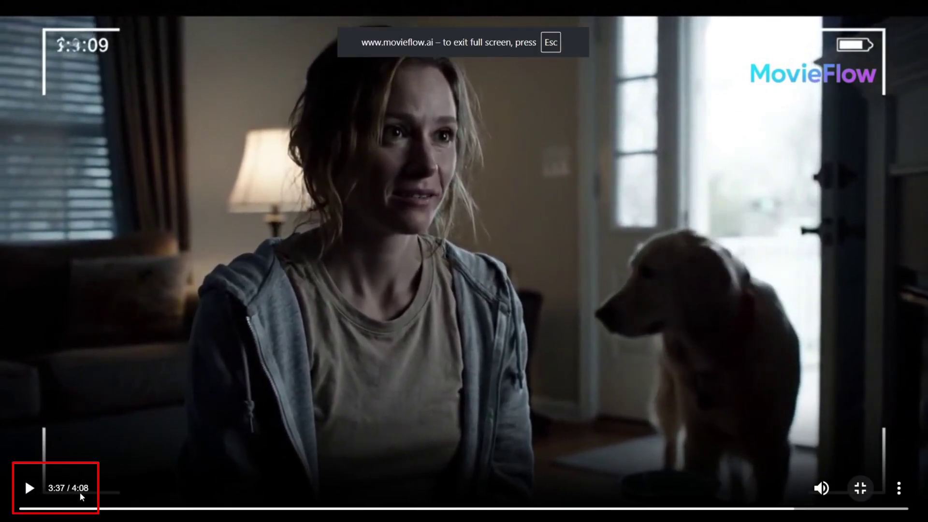
Step: Exit full screen, scroll the clip strip, and open the Found rough cut's menu in the chat
left_click(860, 488)
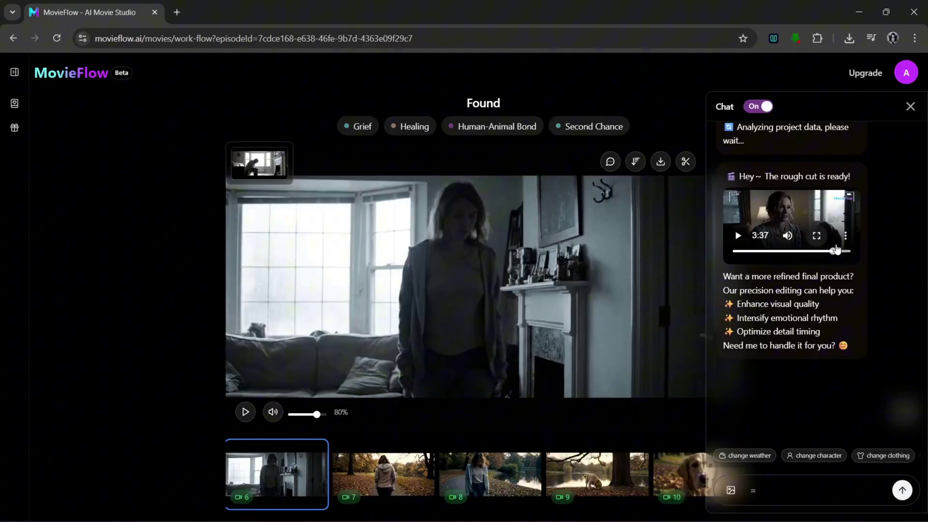
scroll(468, 478, "right", 15)
scroll(561, 459, "right", 15)
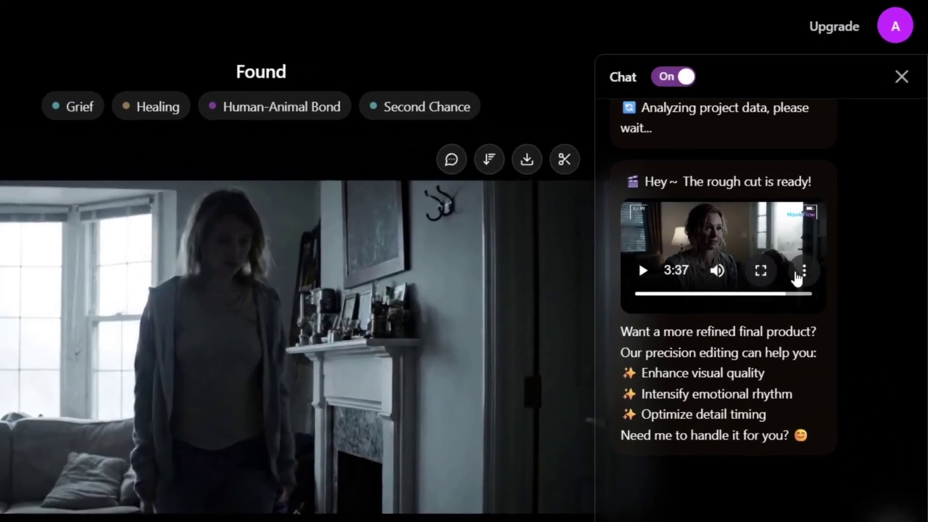
left_click(845, 236)
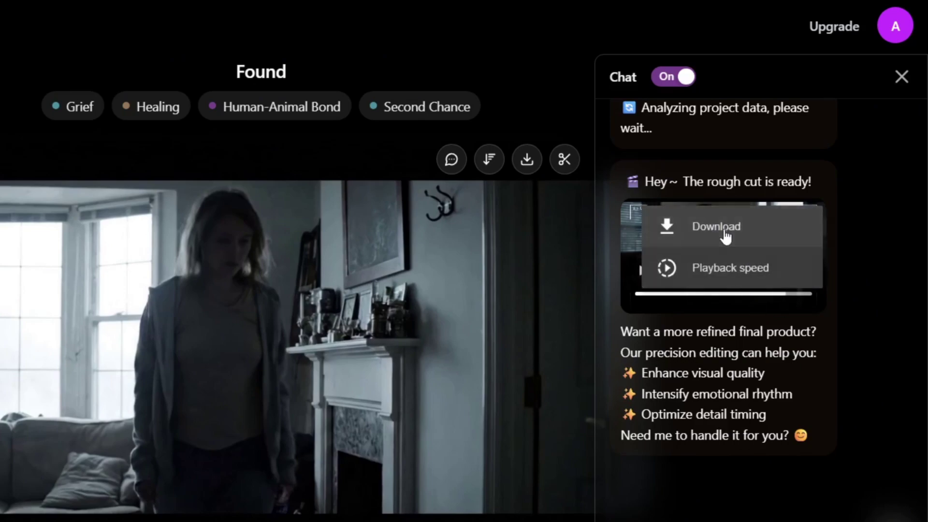
Step: Download the Found rough cut from the chat video's menu
left_click(726, 231)
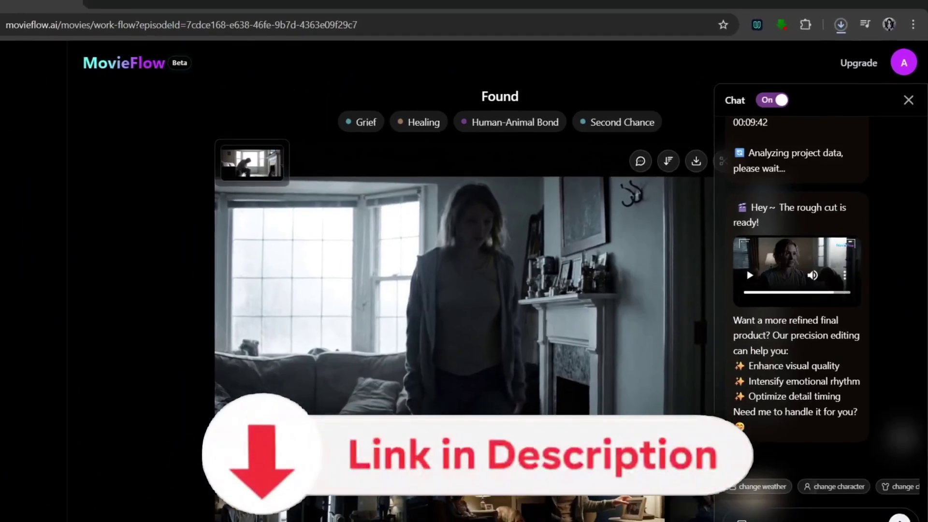